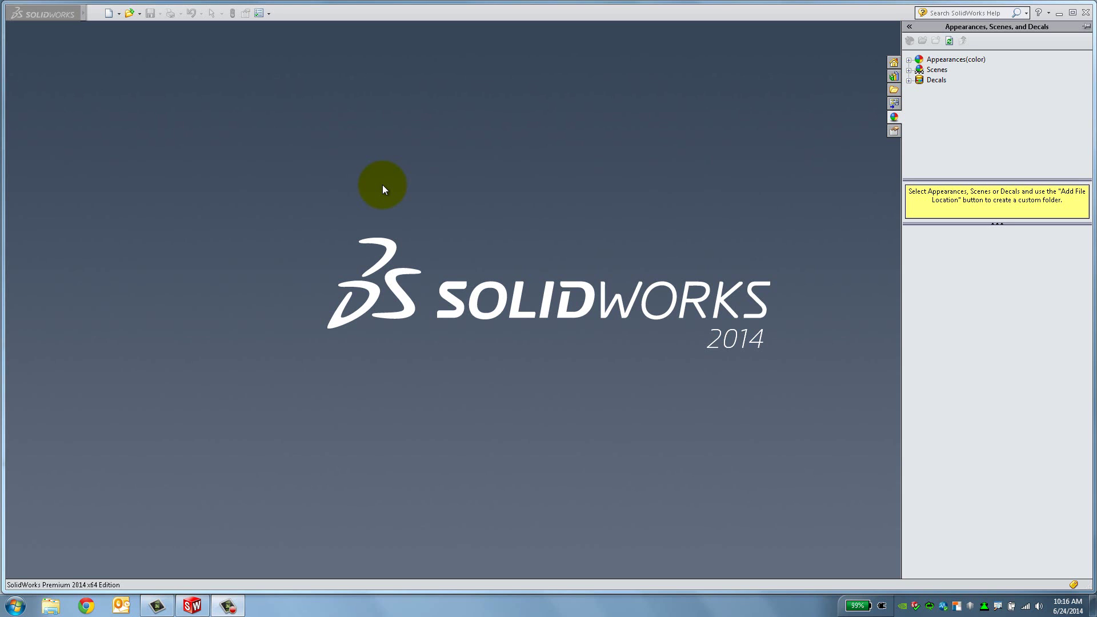
- Keep the main menu bar permanently displayed beside the SolidWorks logo
mouse_move(84, 12)
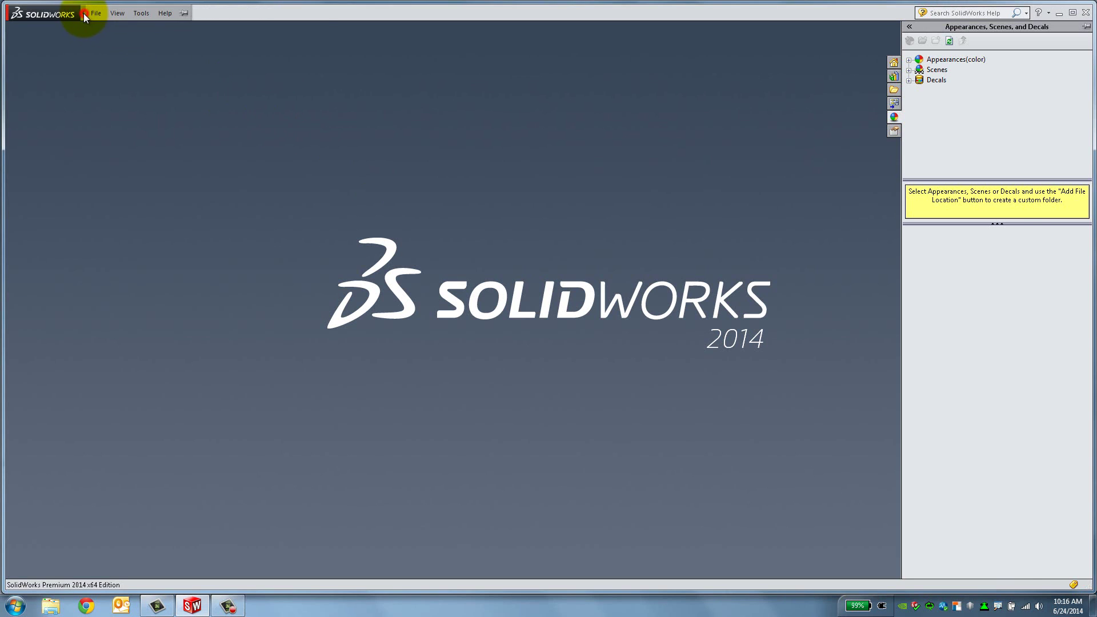
left_click(164, 12)
left_click(182, 12)
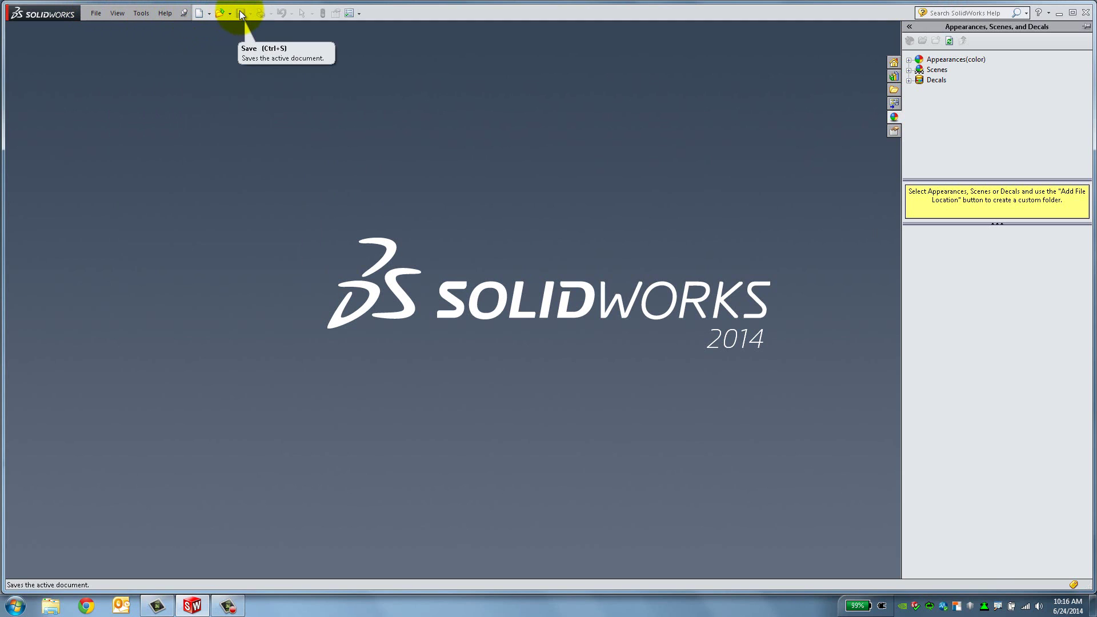
- Create a new part document from the Part template, comparing the novice and advanced template choices
left_click(200, 12)
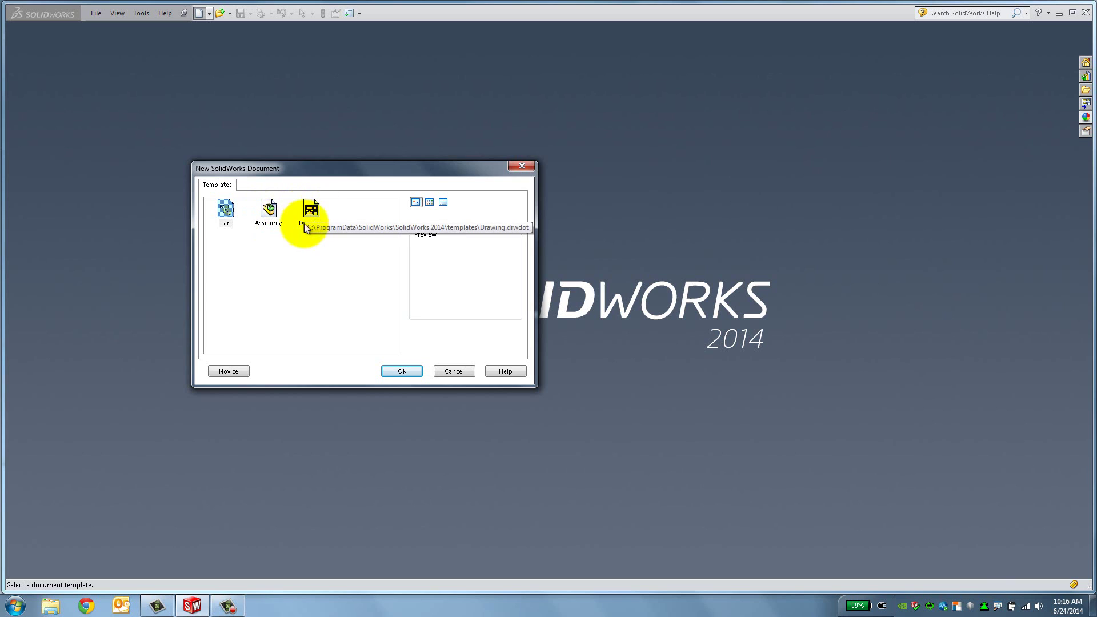
left_click(238, 372)
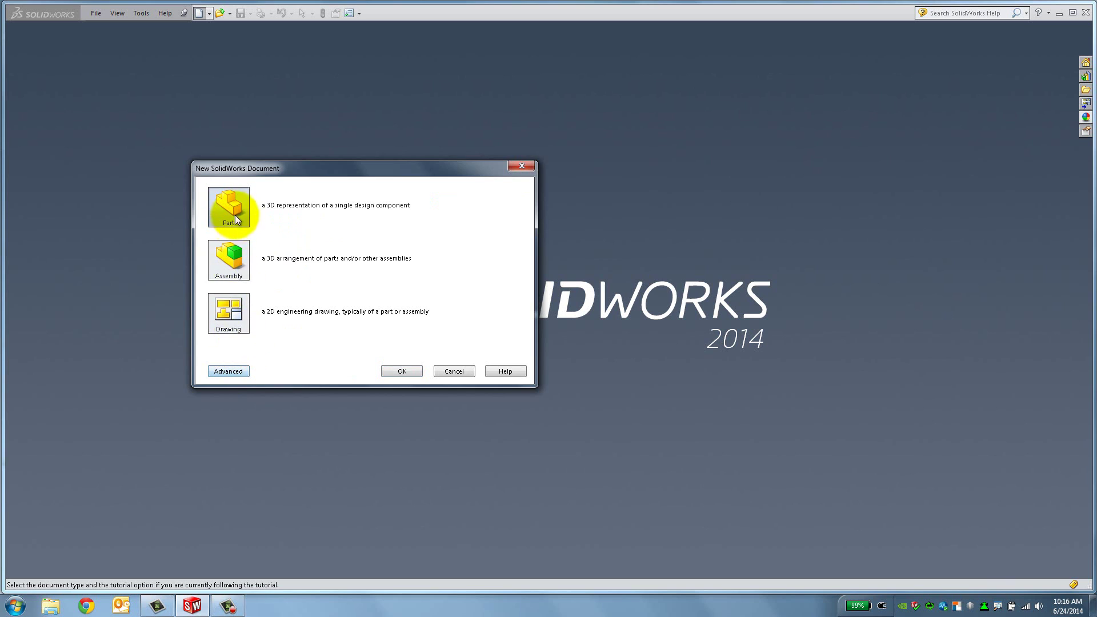
left_click(235, 372)
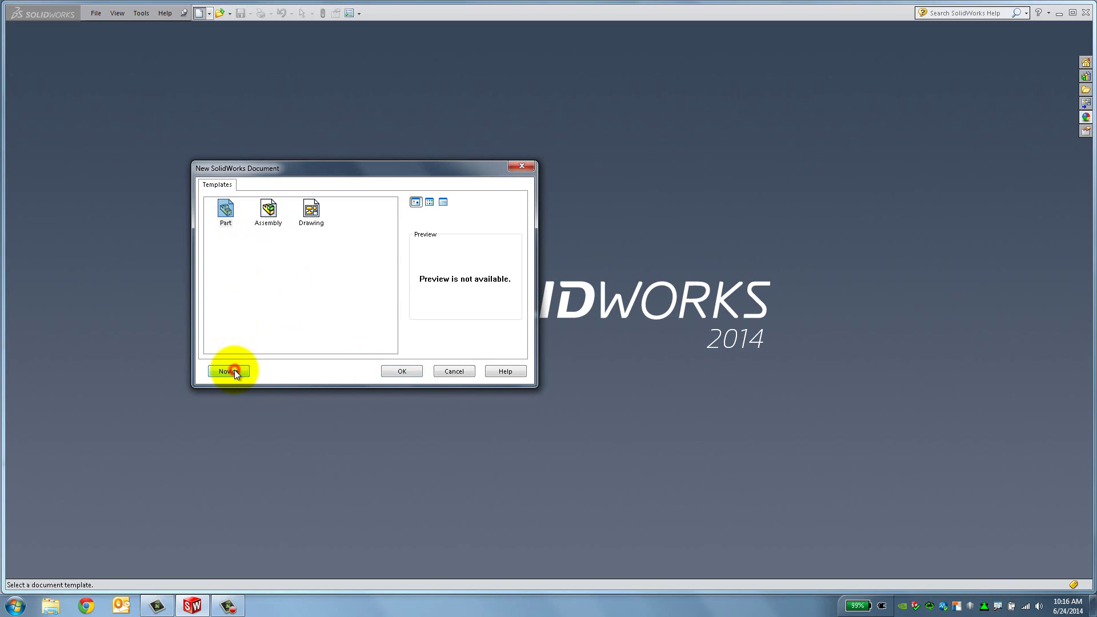
double_click(231, 214)
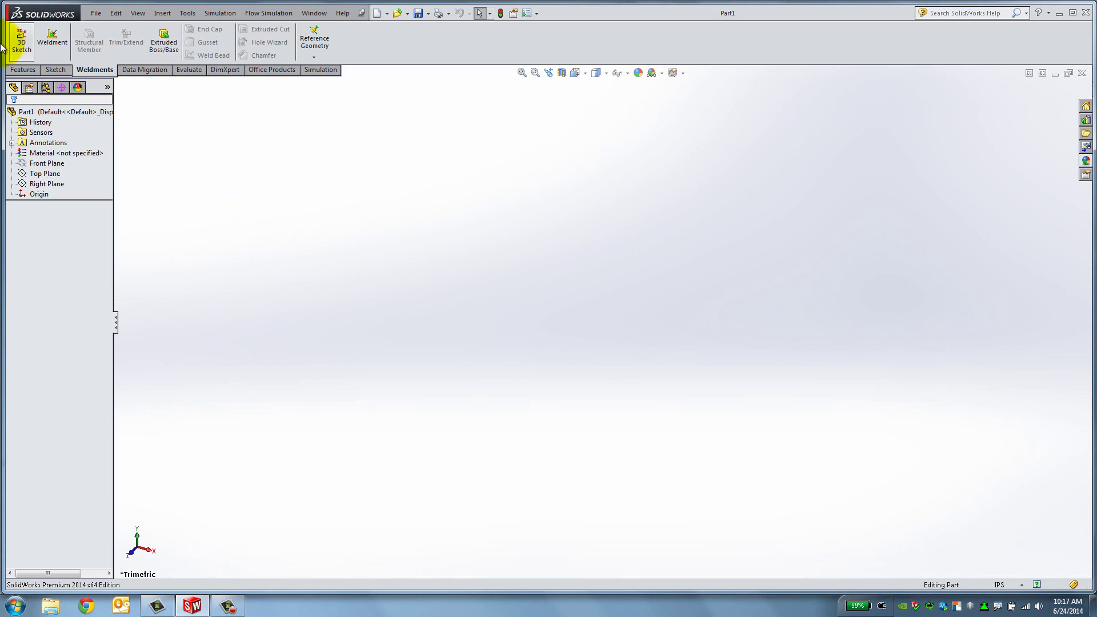
- Look through the Sketch, Data Migration, DimXpert and Features command sets and the new part's feature tree
left_click(61, 71)
left_click(133, 70)
left_click(209, 70)
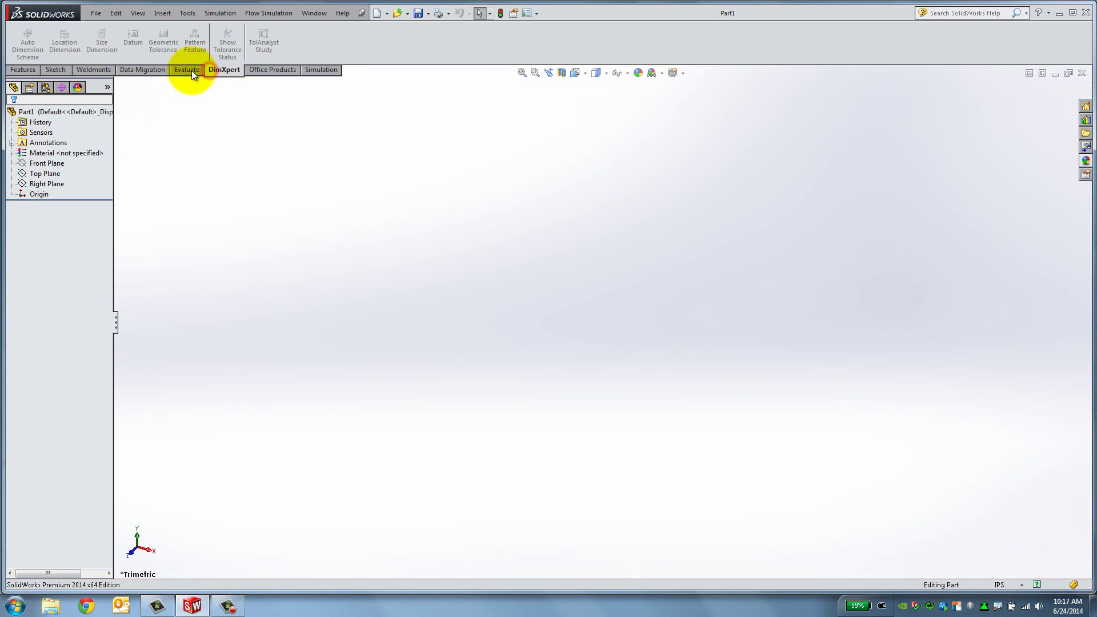
left_click(63, 71)
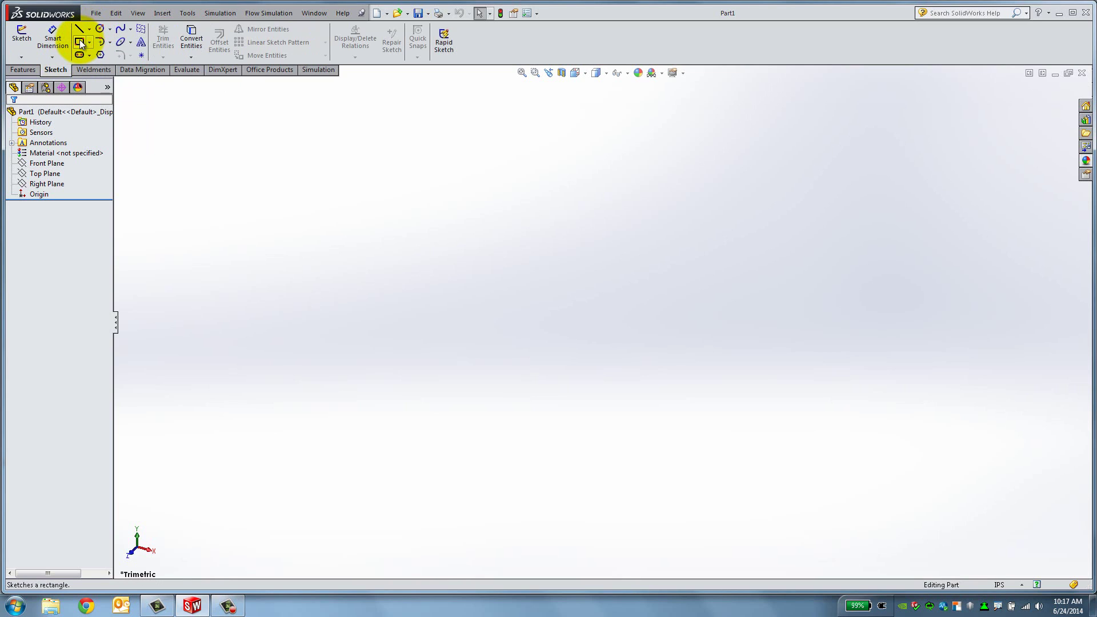
left_click(33, 70)
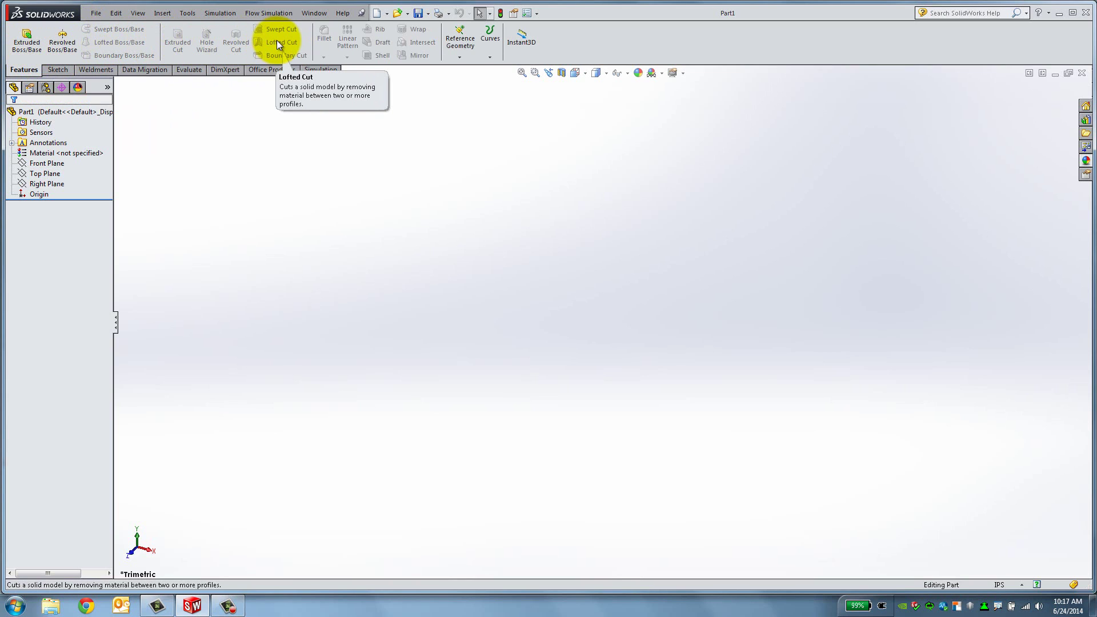
left_click(42, 110)
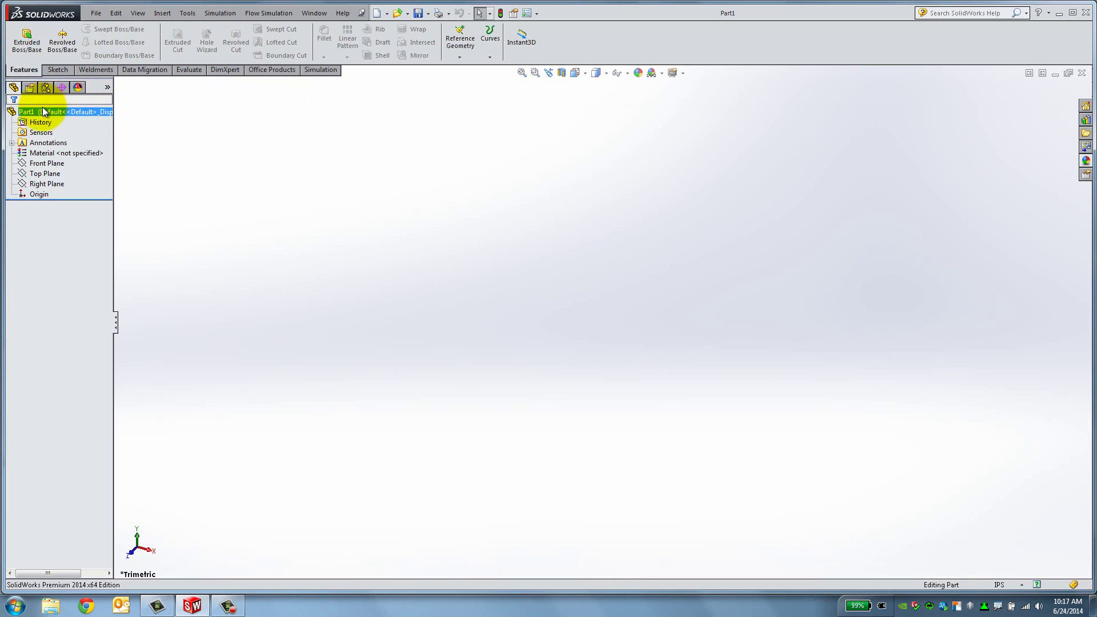
left_click(45, 173)
left_click(39, 220)
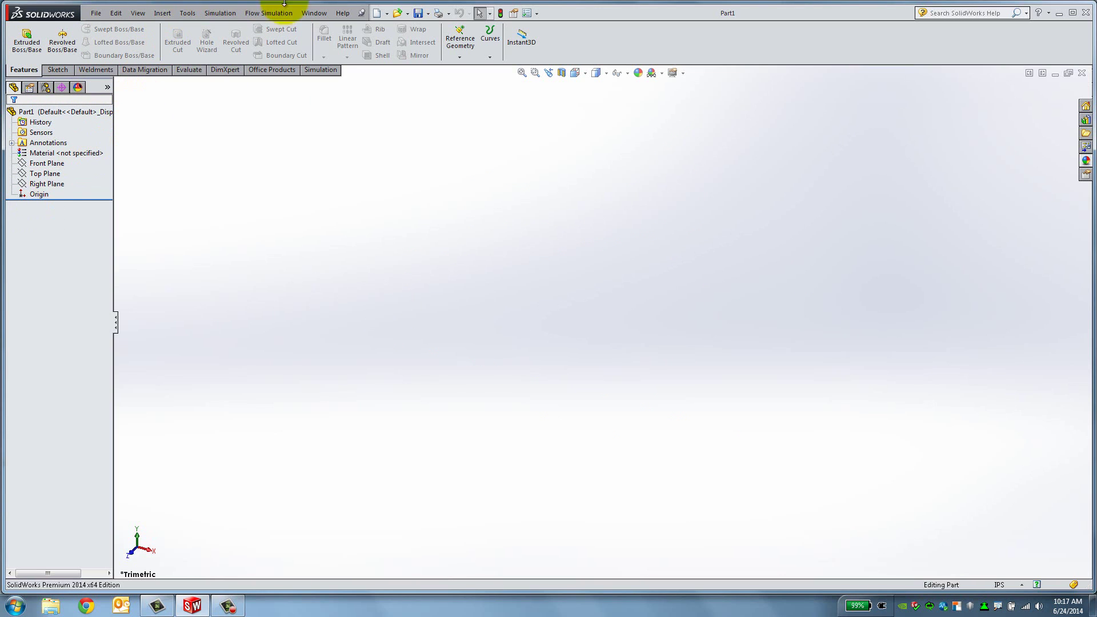
- Open Example.SLDPRT and inspect its two boss extrudes together with the sketches beneath them
left_click(396, 12)
double_click(574, 245)
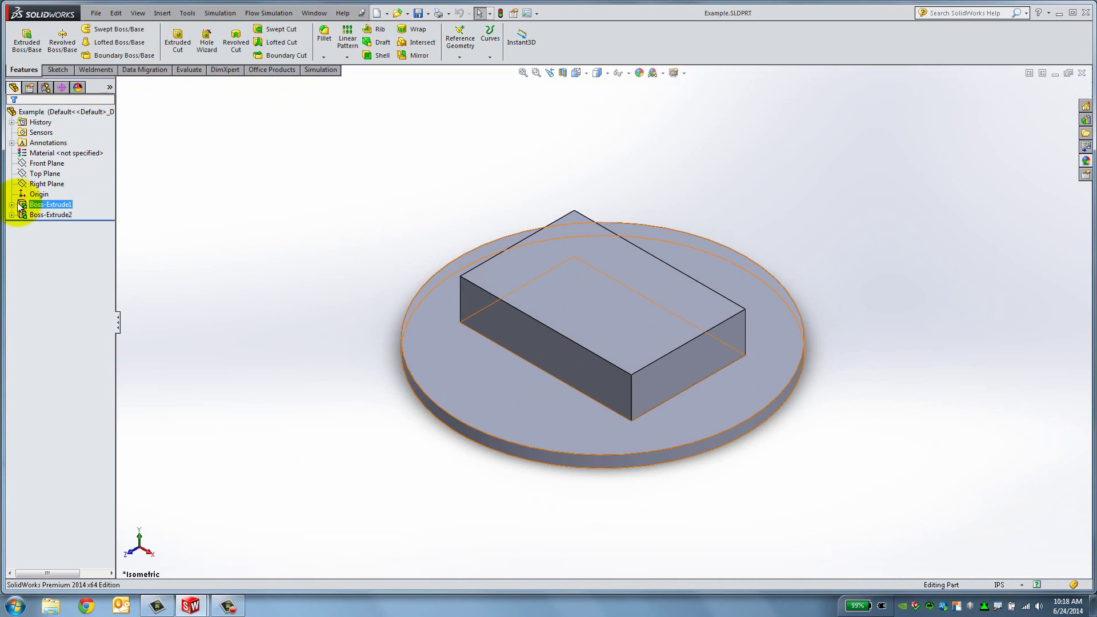
left_click(12, 204)
left_click(12, 224)
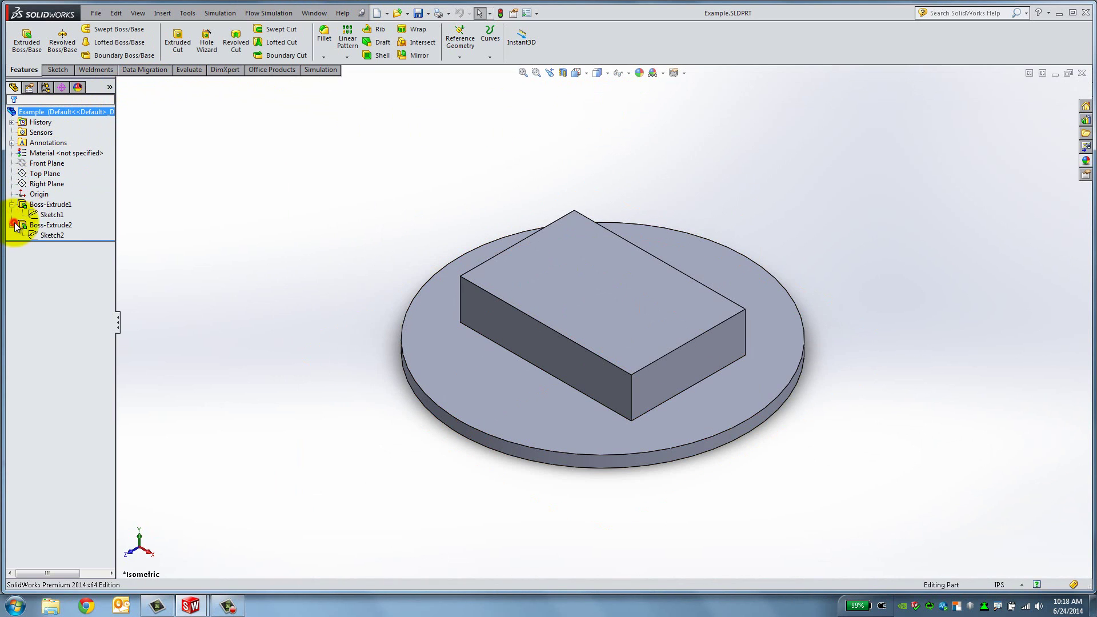
left_click(47, 215)
left_click(48, 235)
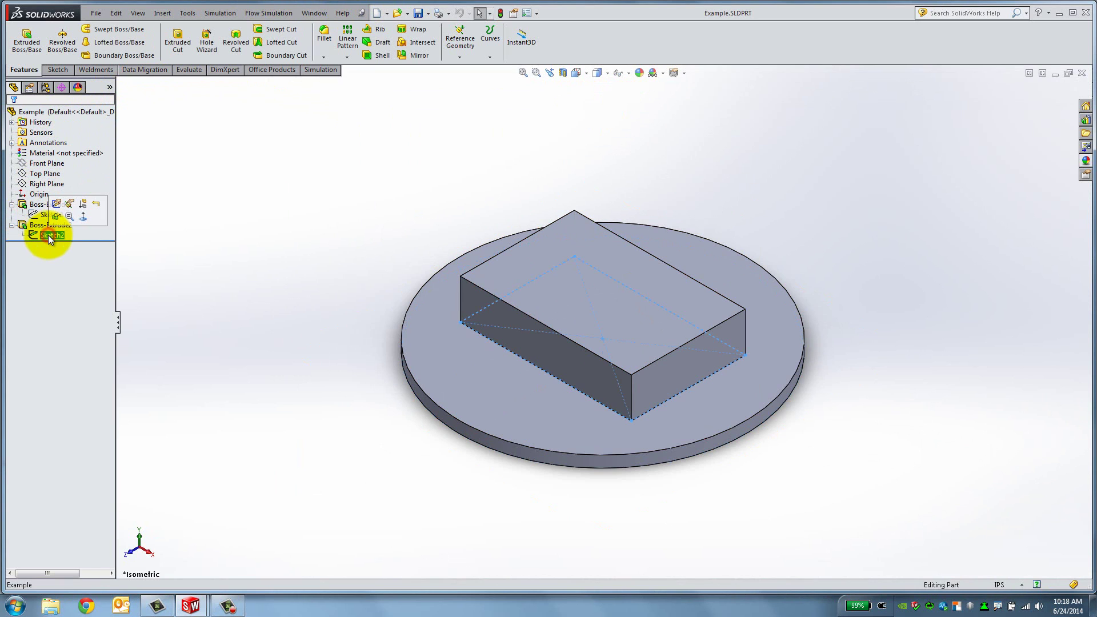
left_click(35, 204, "ctrl")
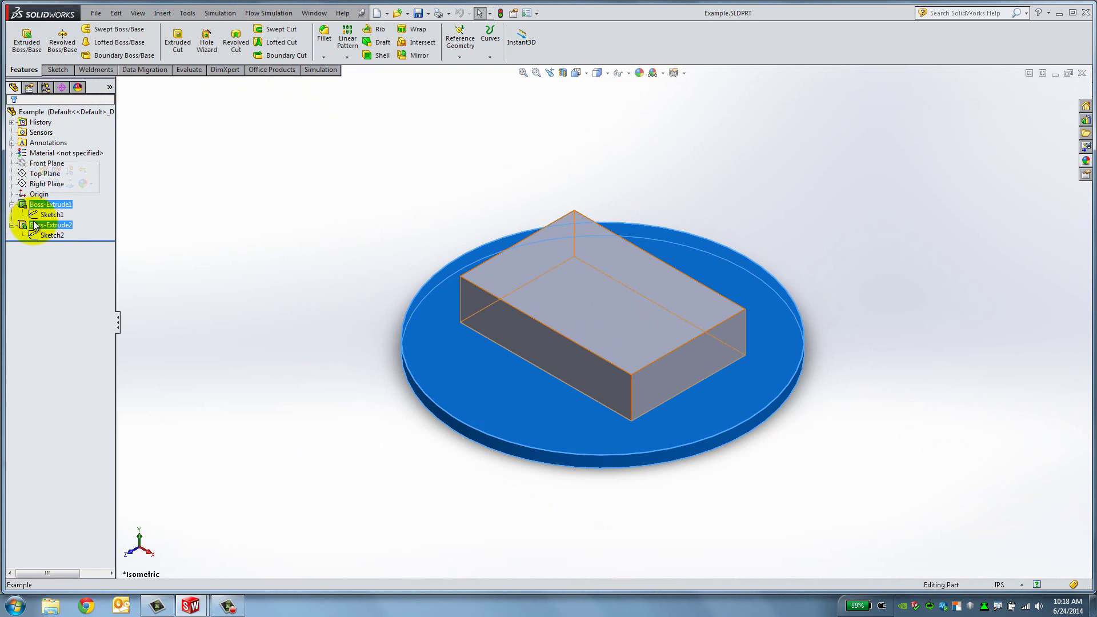
left_click(26, 225)
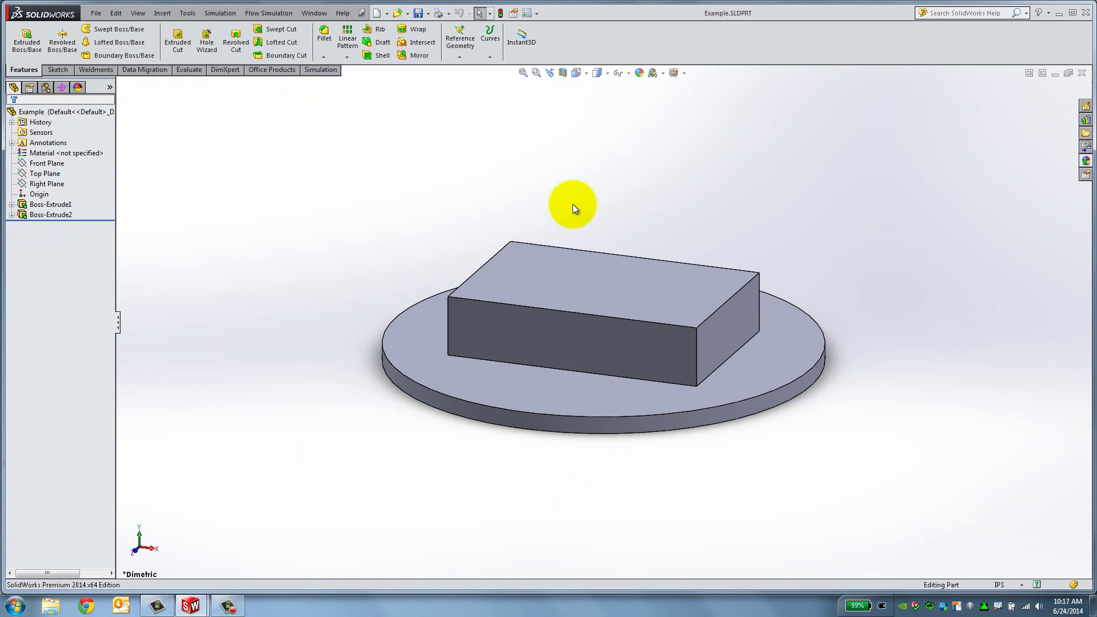
- View the example part from the front, top, left and isometric orientations
left_click(583, 72)
left_click(592, 115)
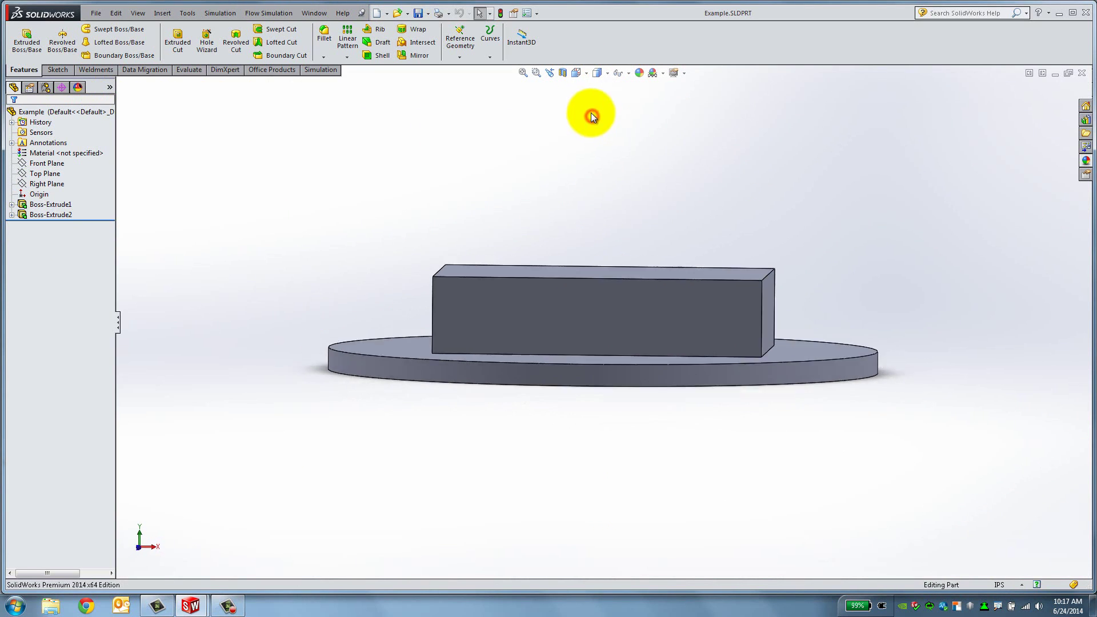
left_click(580, 73)
left_click(592, 101)
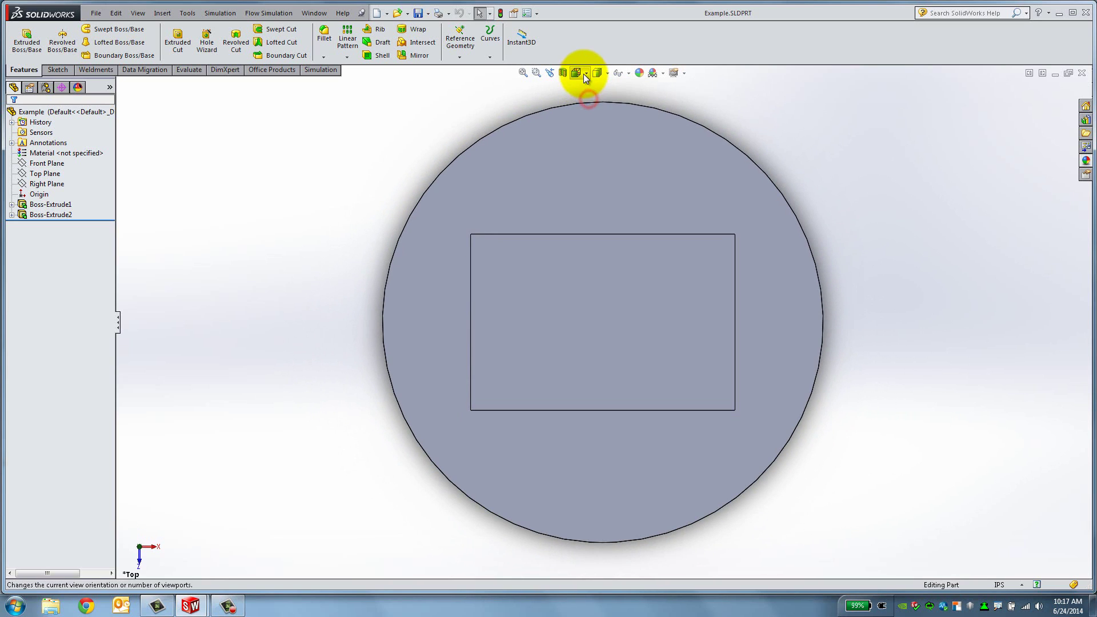
left_click(580, 73)
left_click(630, 99)
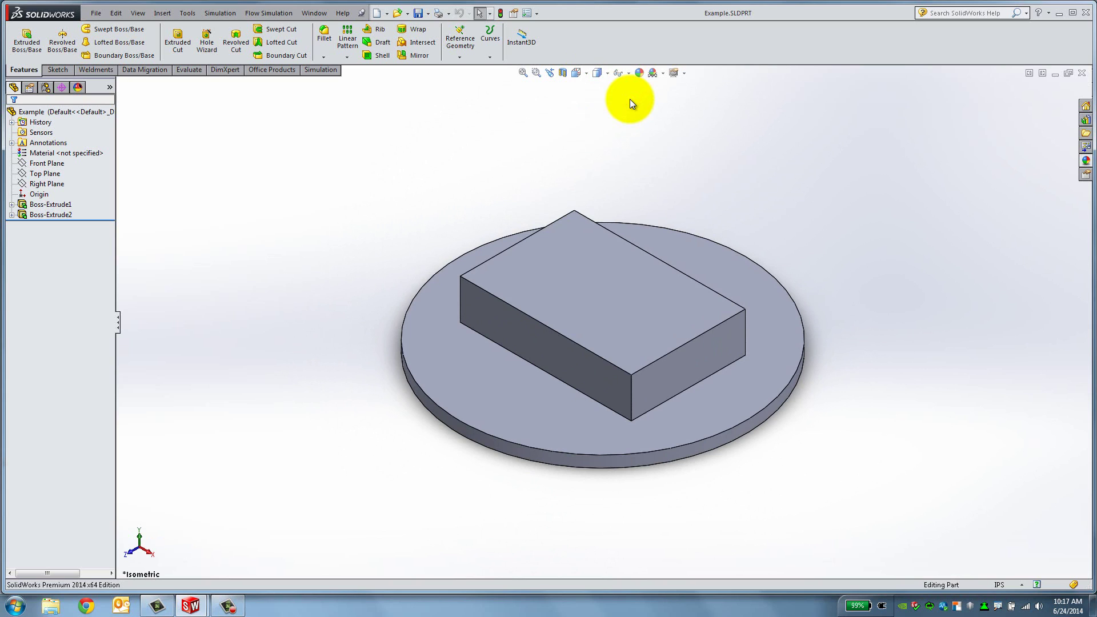
key("space")
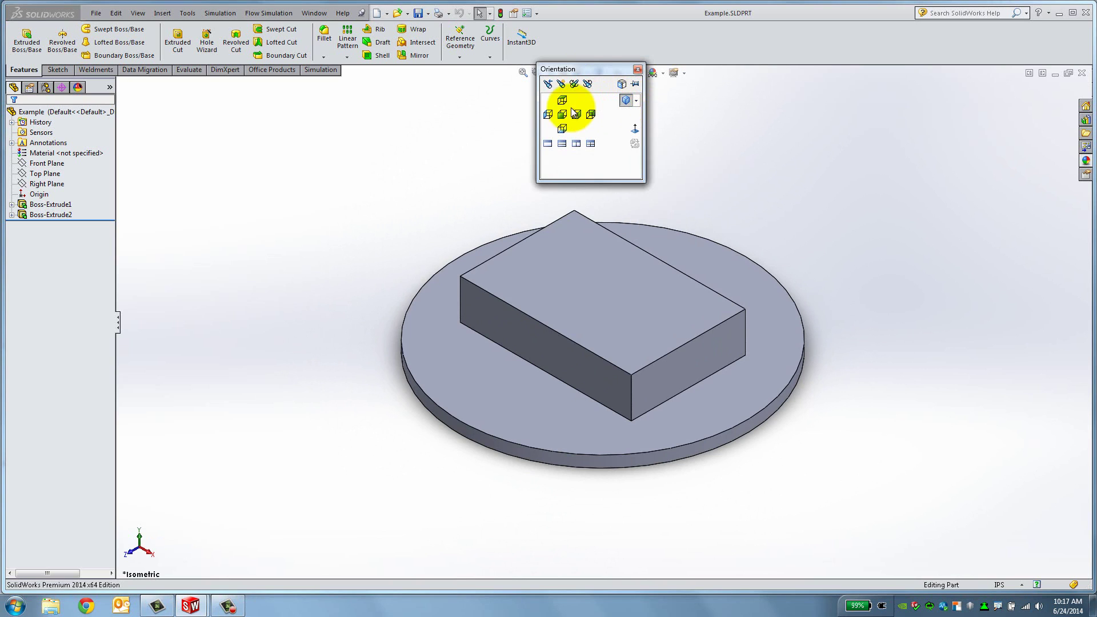
left_click(548, 115)
left_click(587, 74)
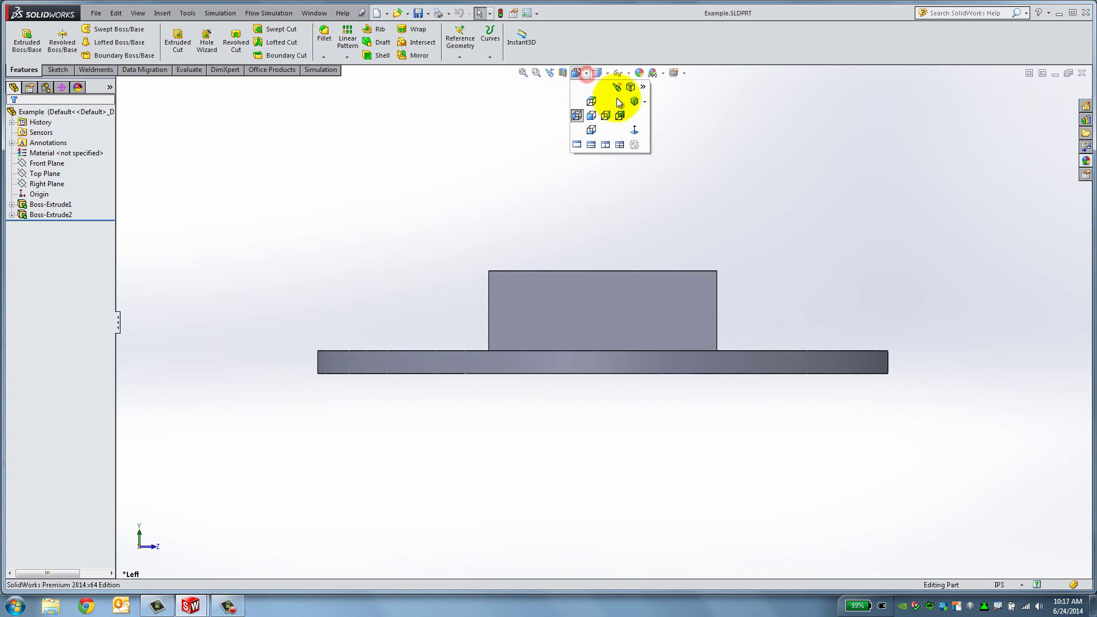
left_click(630, 100)
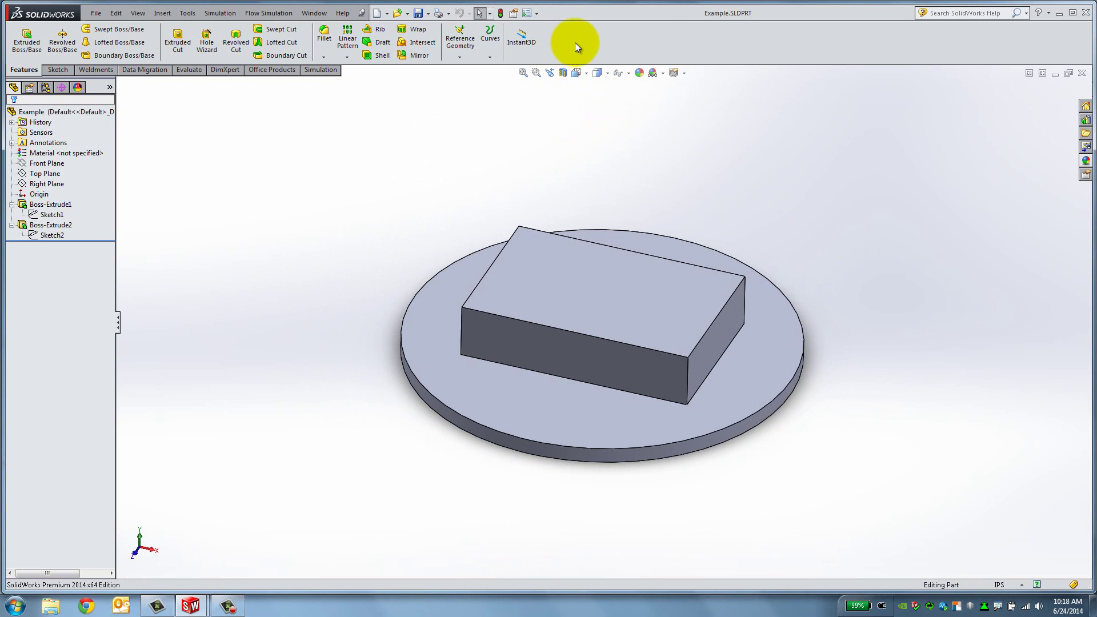
- Show the Curves toolbar and hide it again
right_click(575, 42)
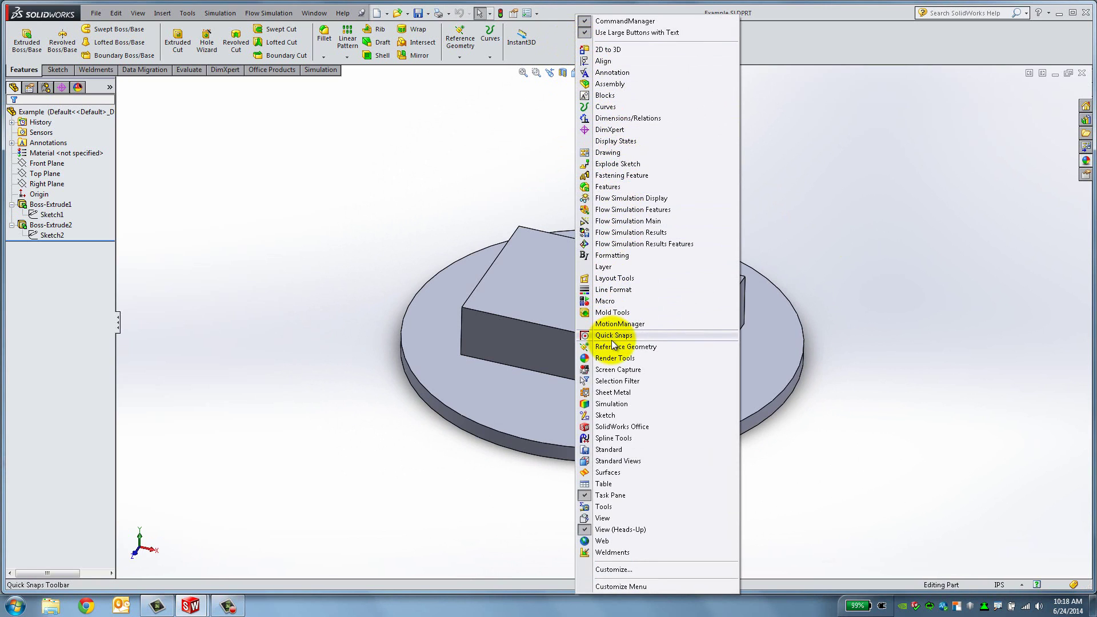
left_click(611, 107)
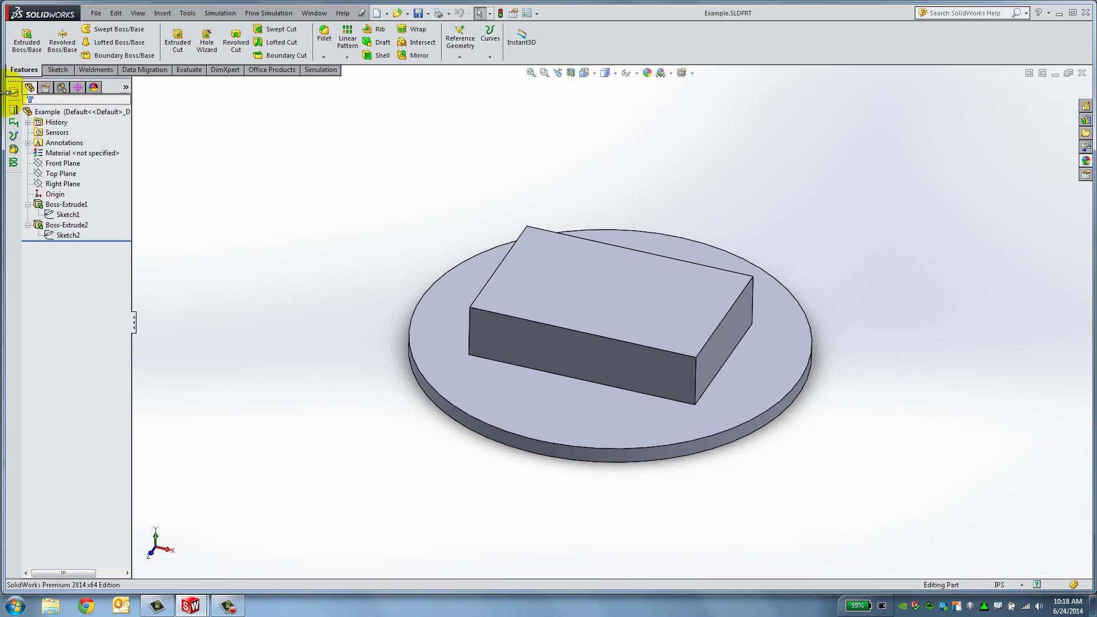
right_click(575, 32)
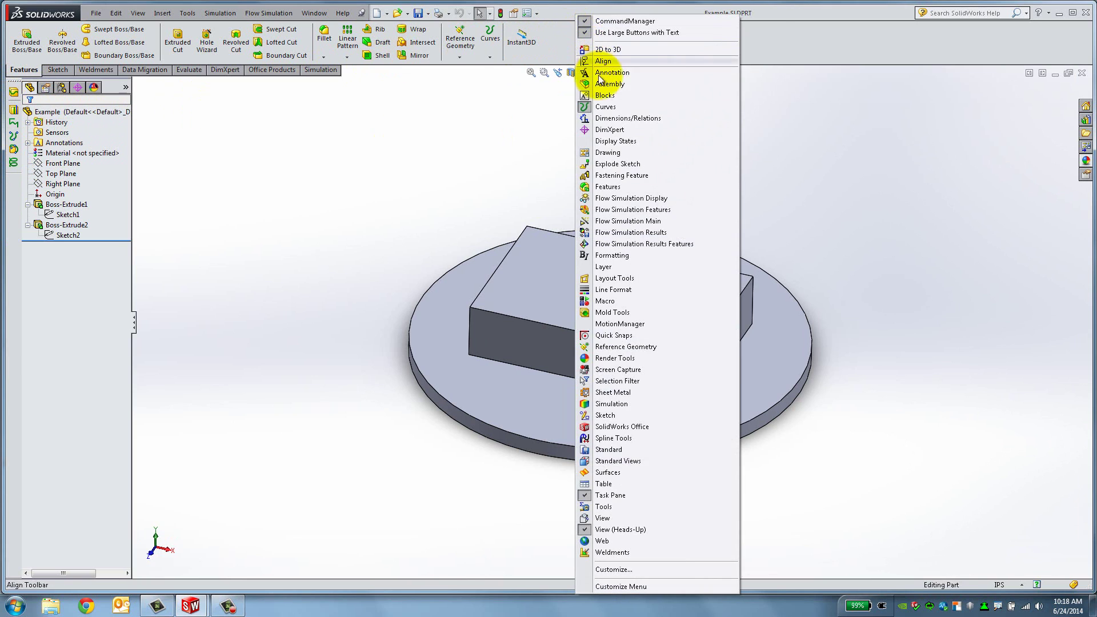
left_click(597, 105)
- Look over the Getting Started lessons in the SolidWorks Tutorials and close the tutorials
key("ctrl+7")
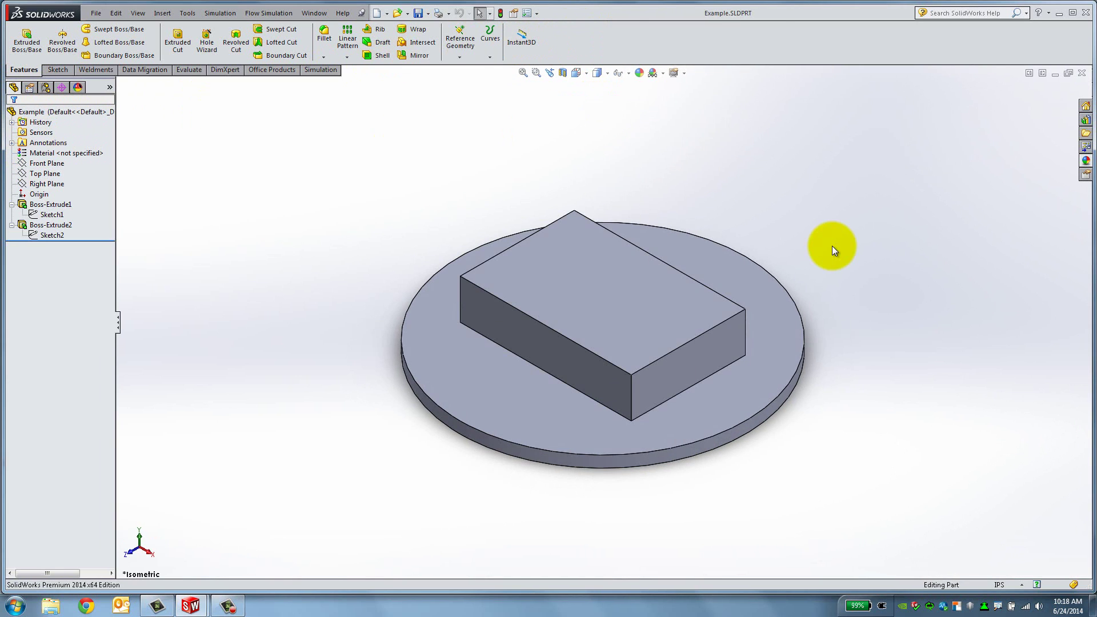
middle_click_drag(821, 248, 855, 240)
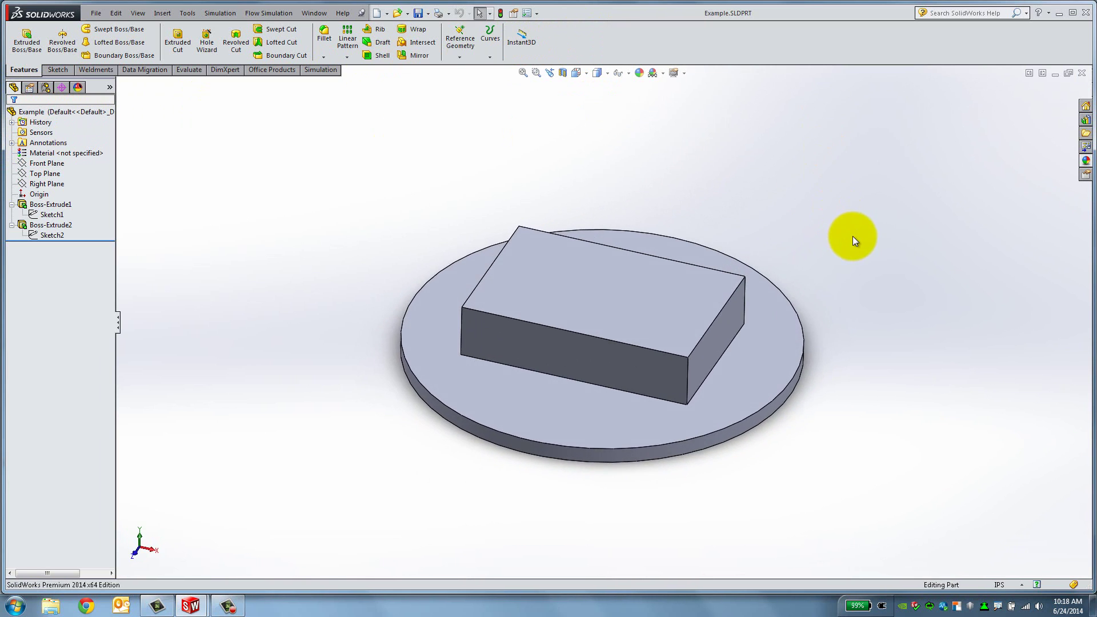
left_click(343, 13)
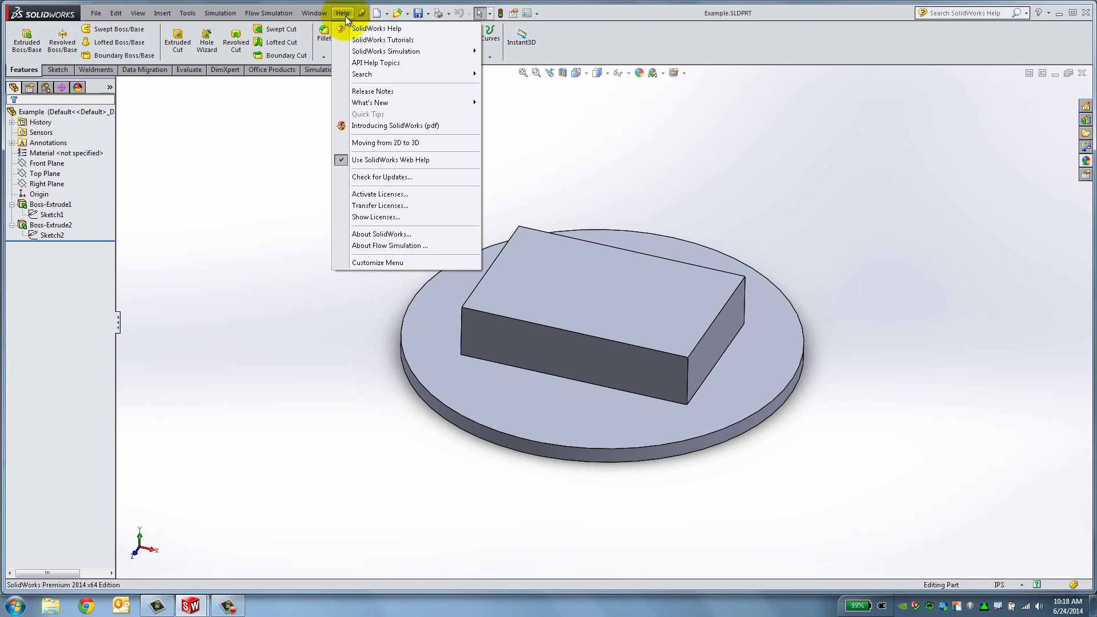
left_click(361, 40)
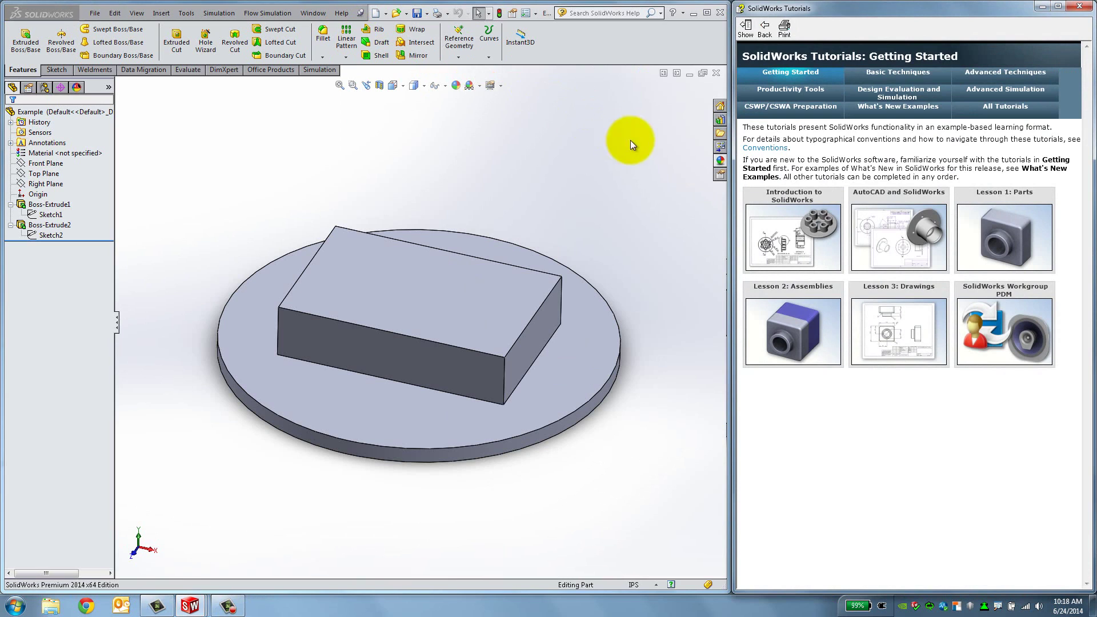
mouse_move(942, 340)
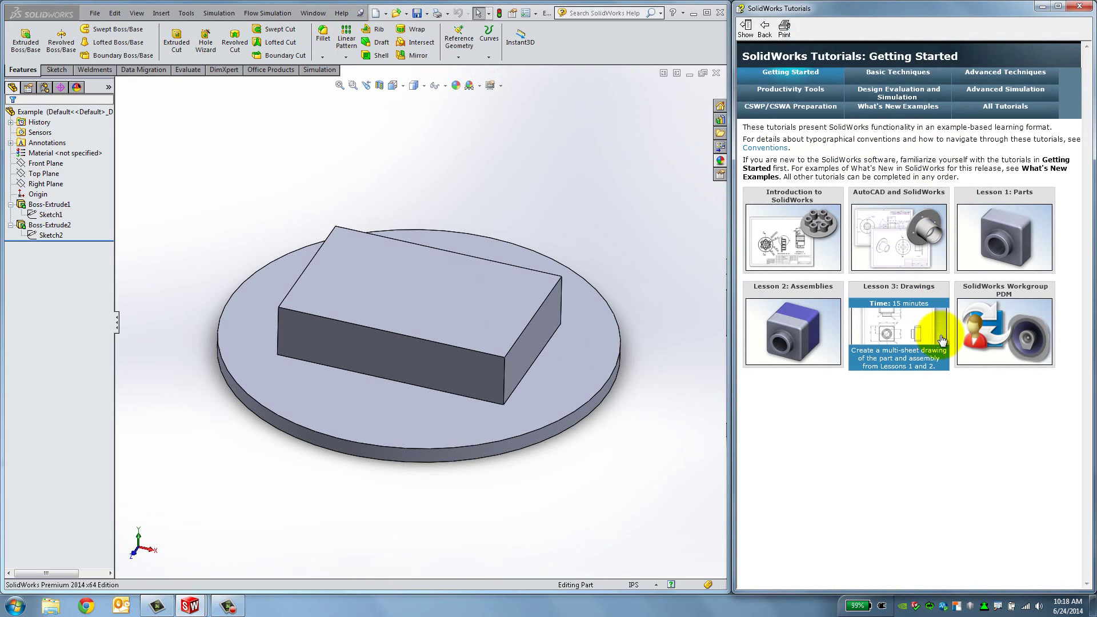
left_click(1080, 6)
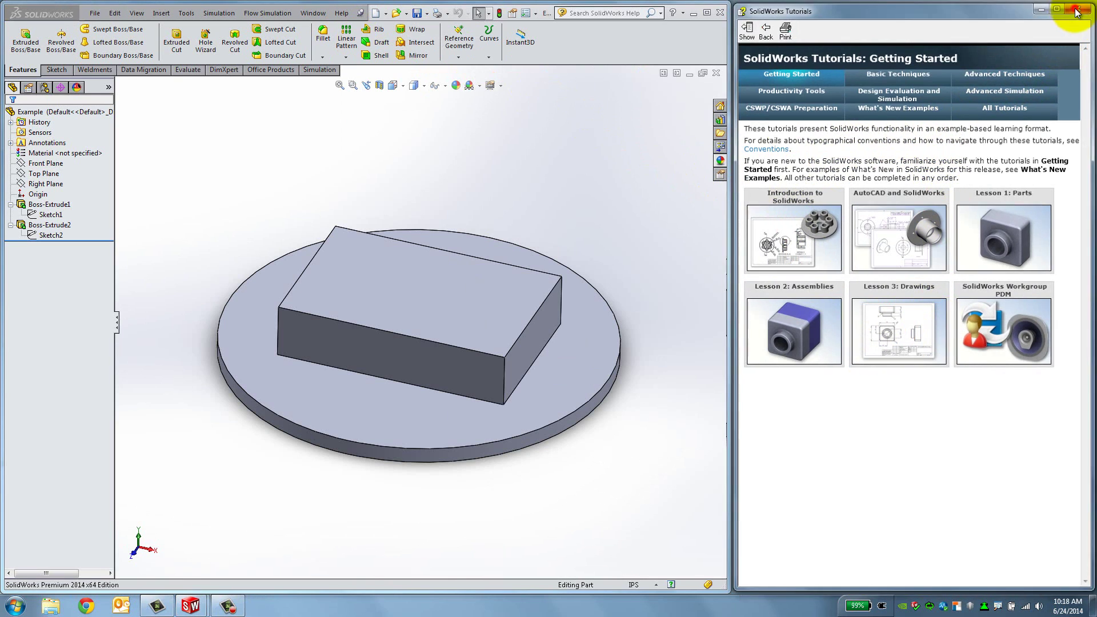
- Set the document's overall drafting standard to ANSI and review the available unit systems
left_click(527, 13)
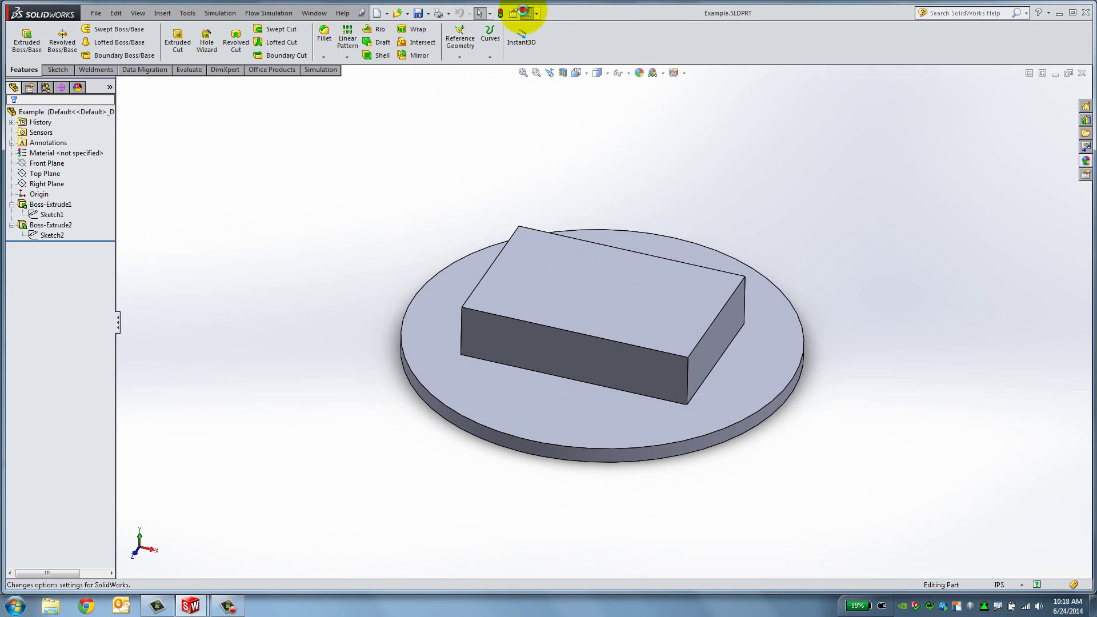
left_click(580, 106)
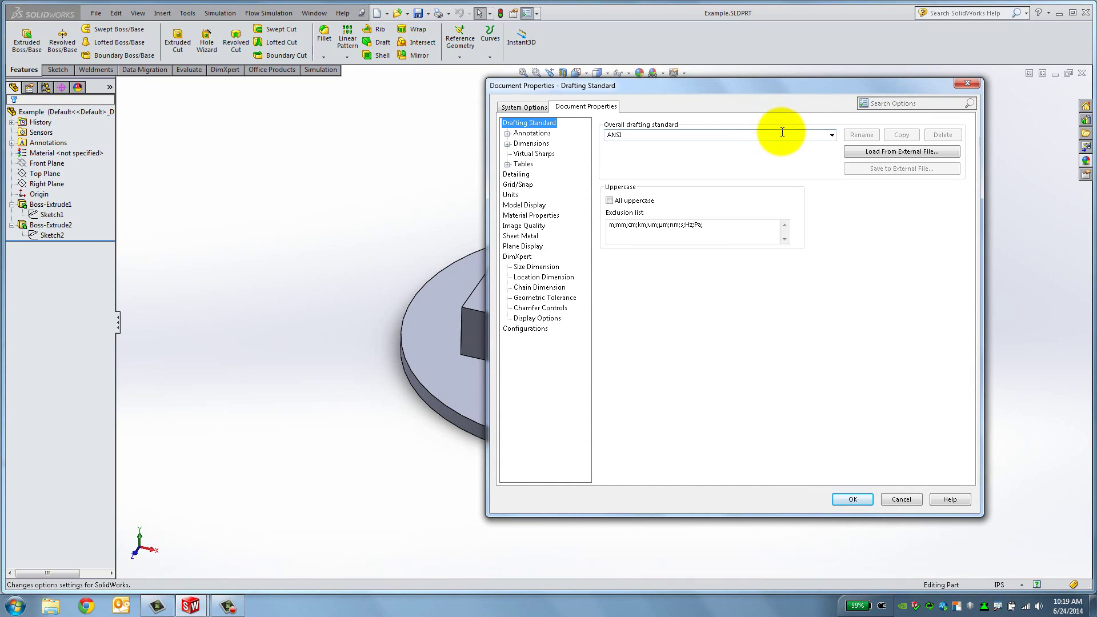
left_click(831, 136)
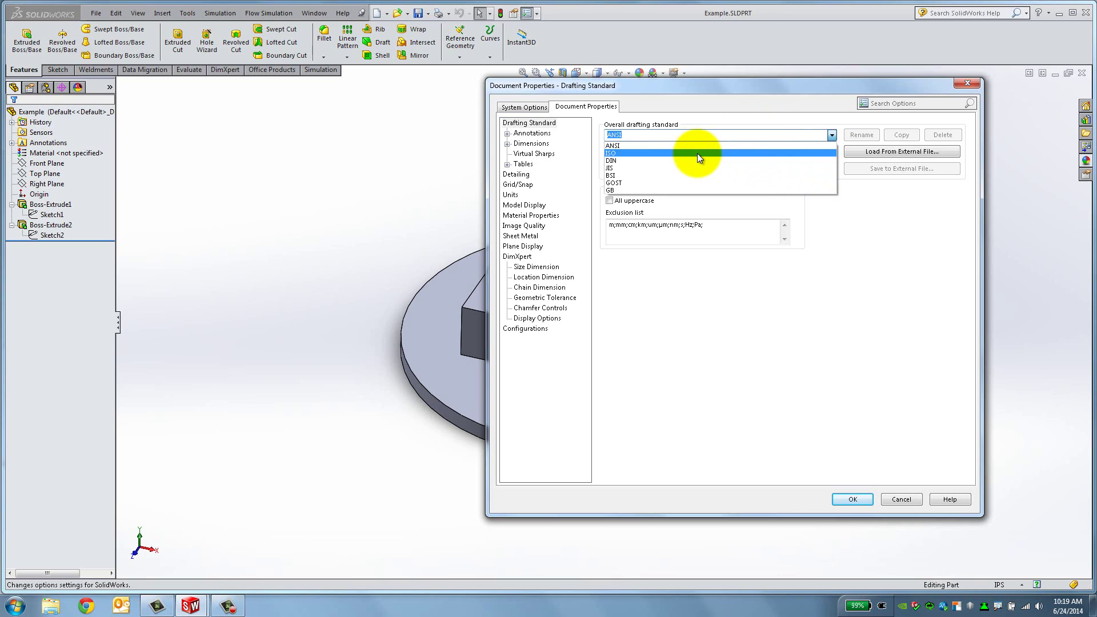
left_click(697, 145)
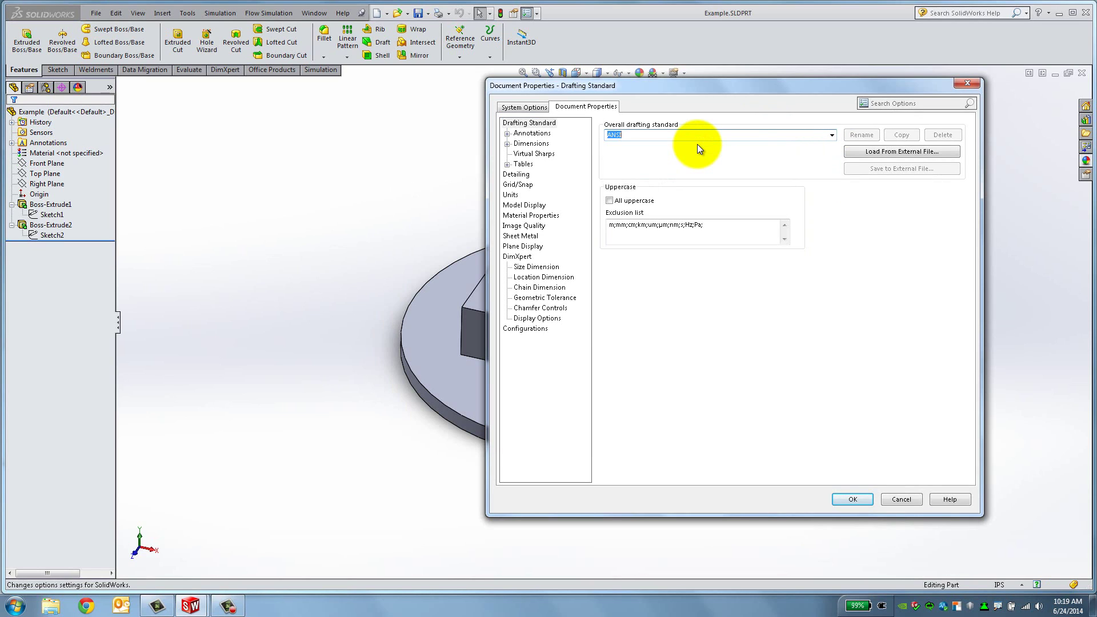
left_click(511, 195)
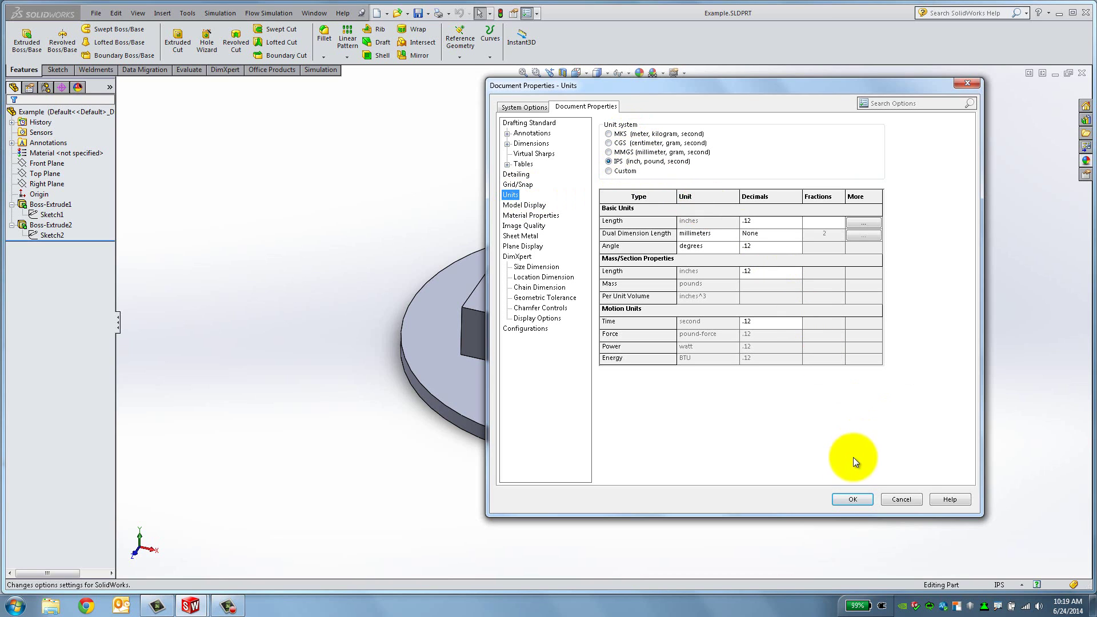
left_click(850, 499)
left_click(1003, 584)
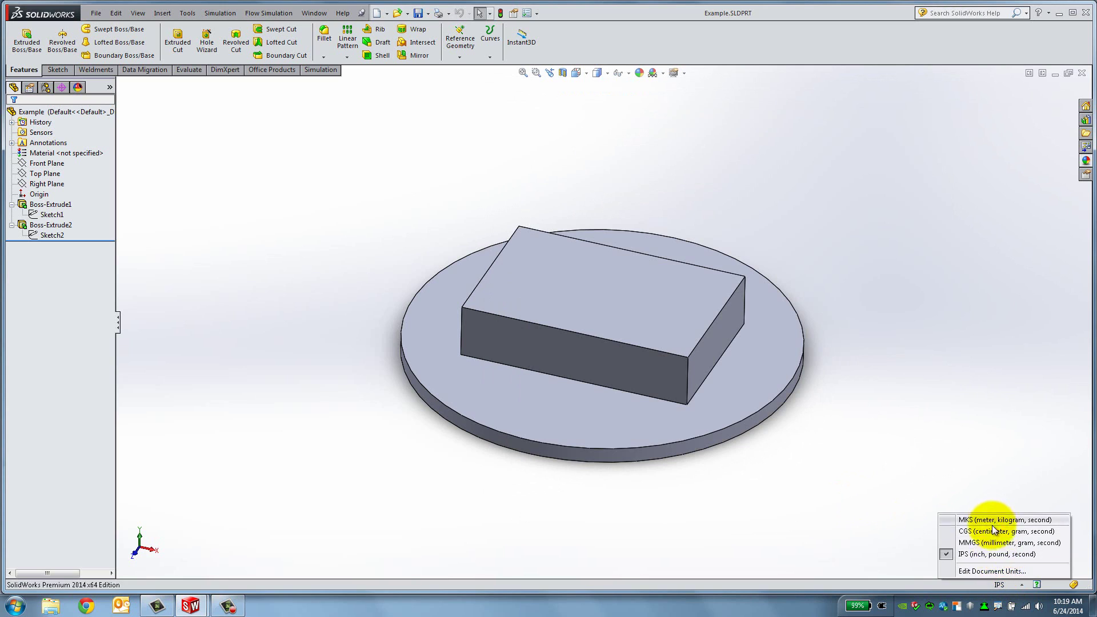
left_click(944, 458)
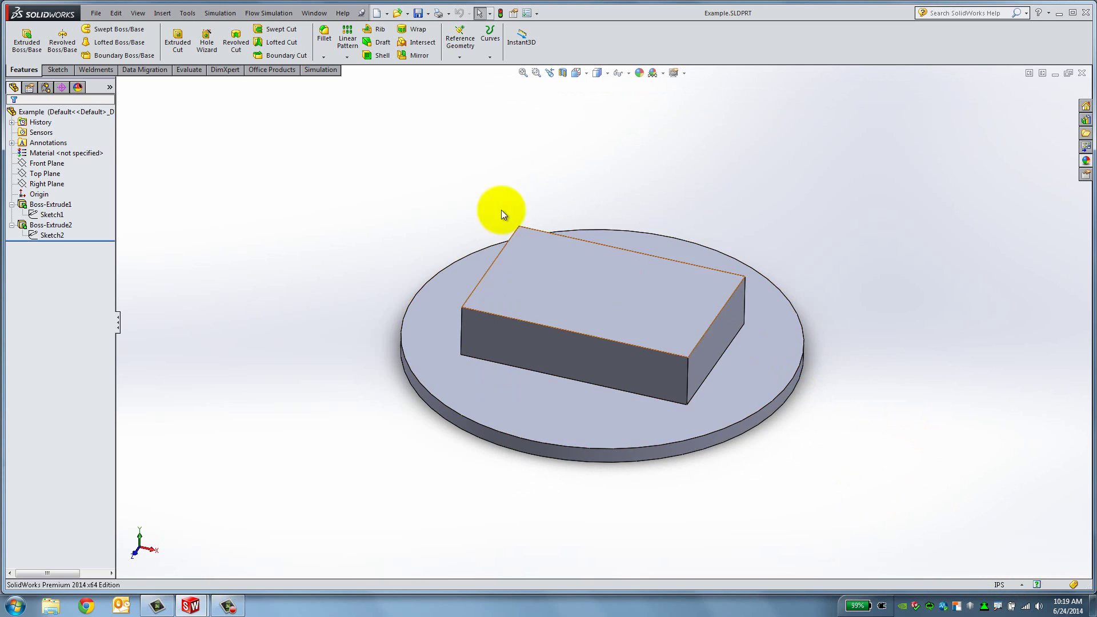
- Show the window arrangement commands and the list of open documents
left_click(316, 14)
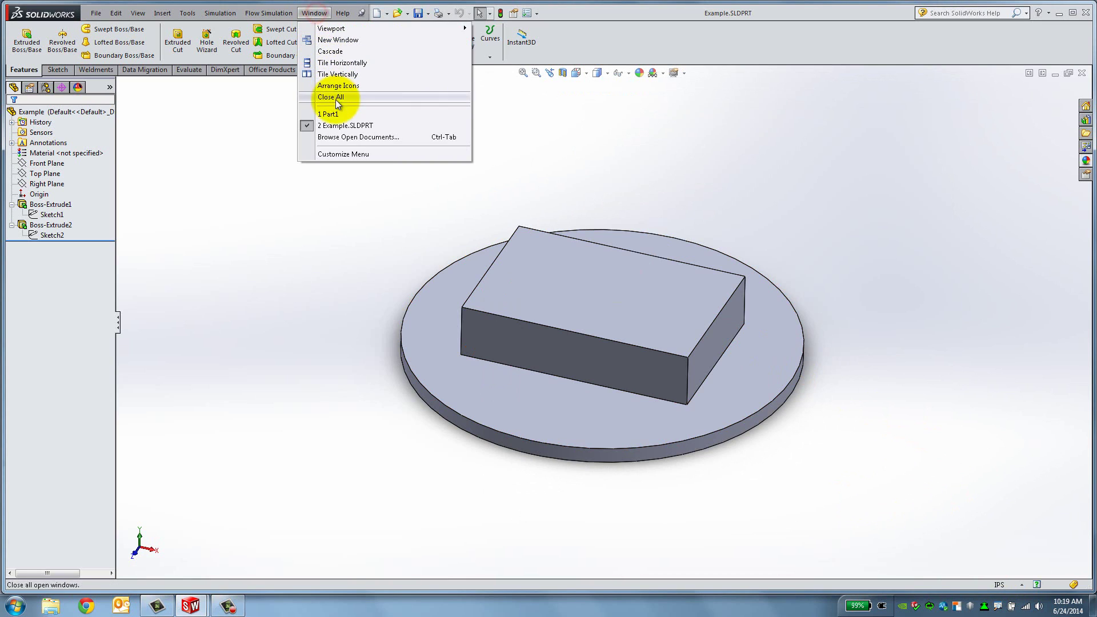